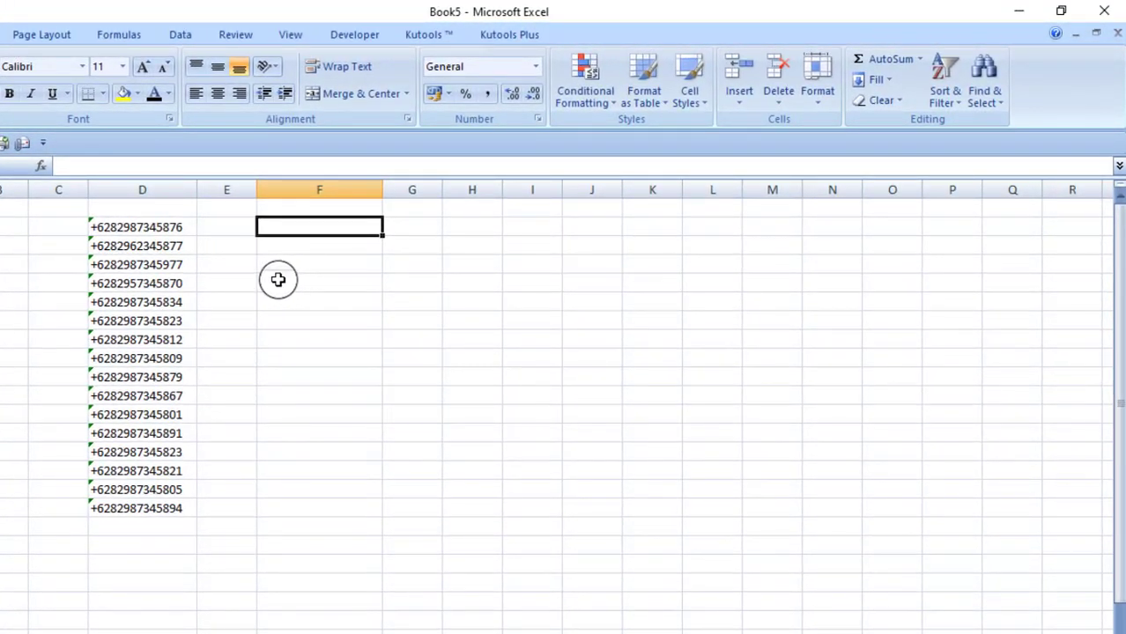
Enter =SUBSTITUTE(D2;"+62";"0";1) in cell F2 to swap the +62 prefix of the phone number in D2 for 0
click(169, 229)
click(179, 245)
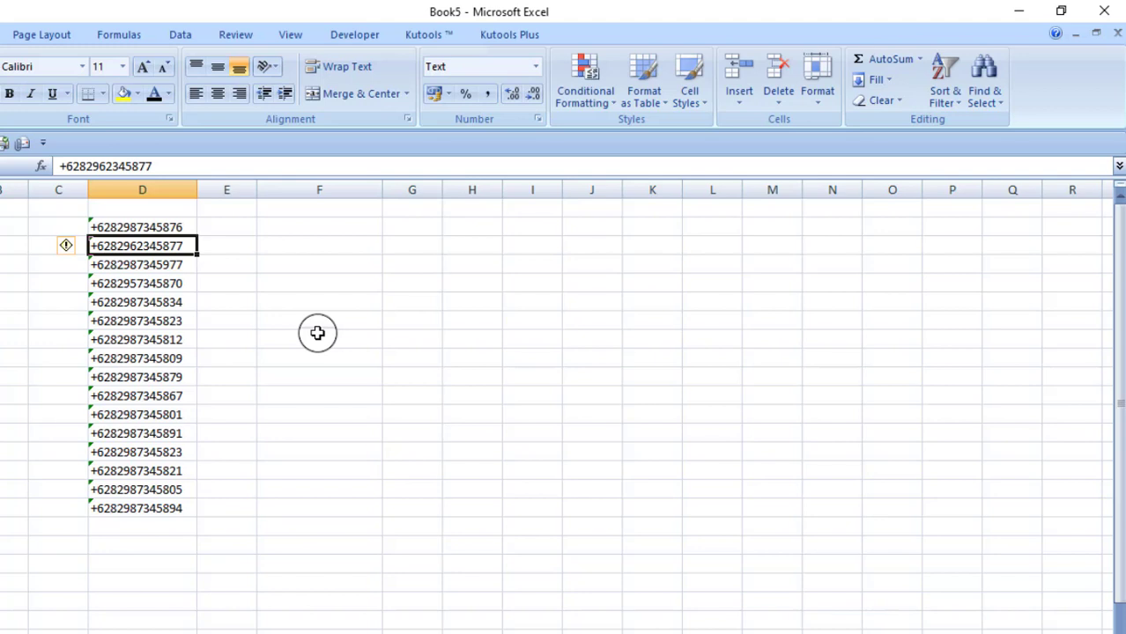
click(291, 229)
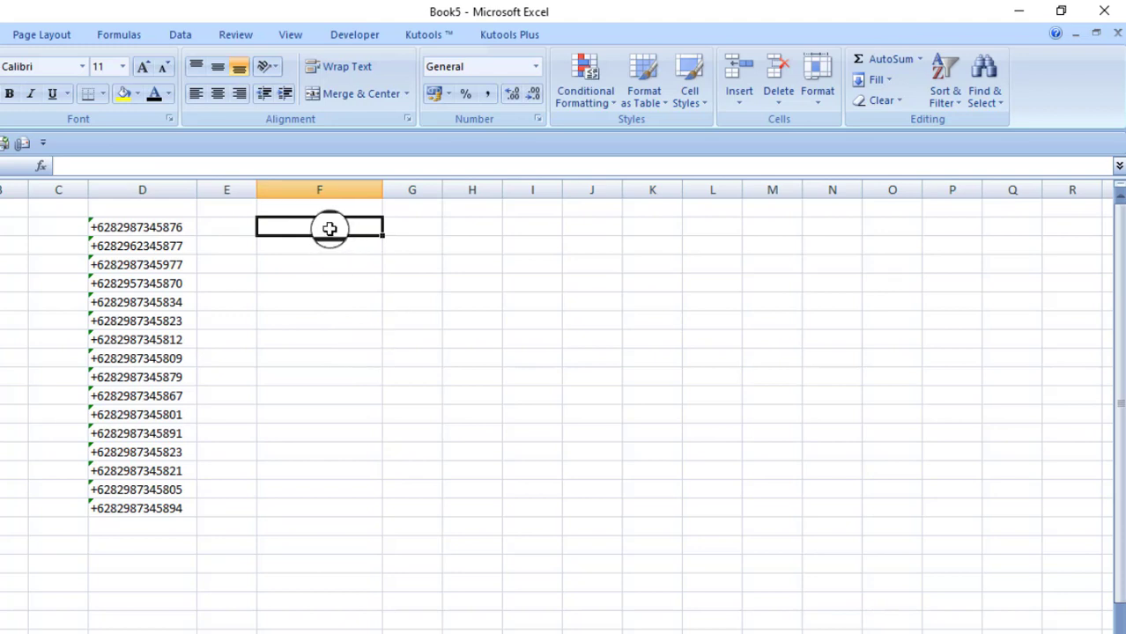
text(=SUB)
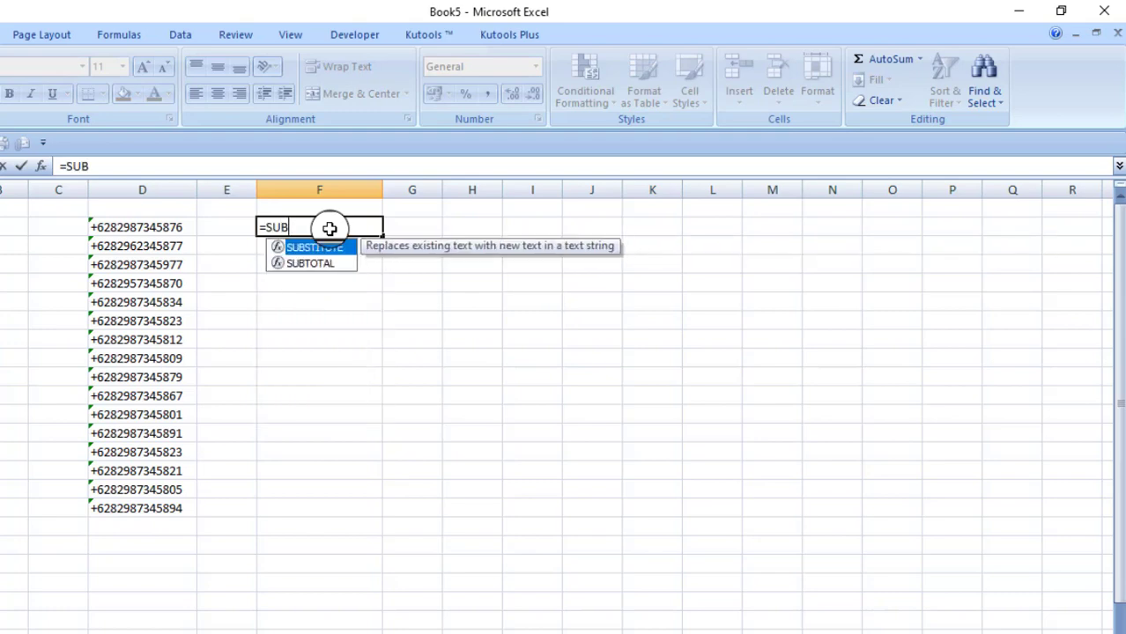
double_click(328, 249)
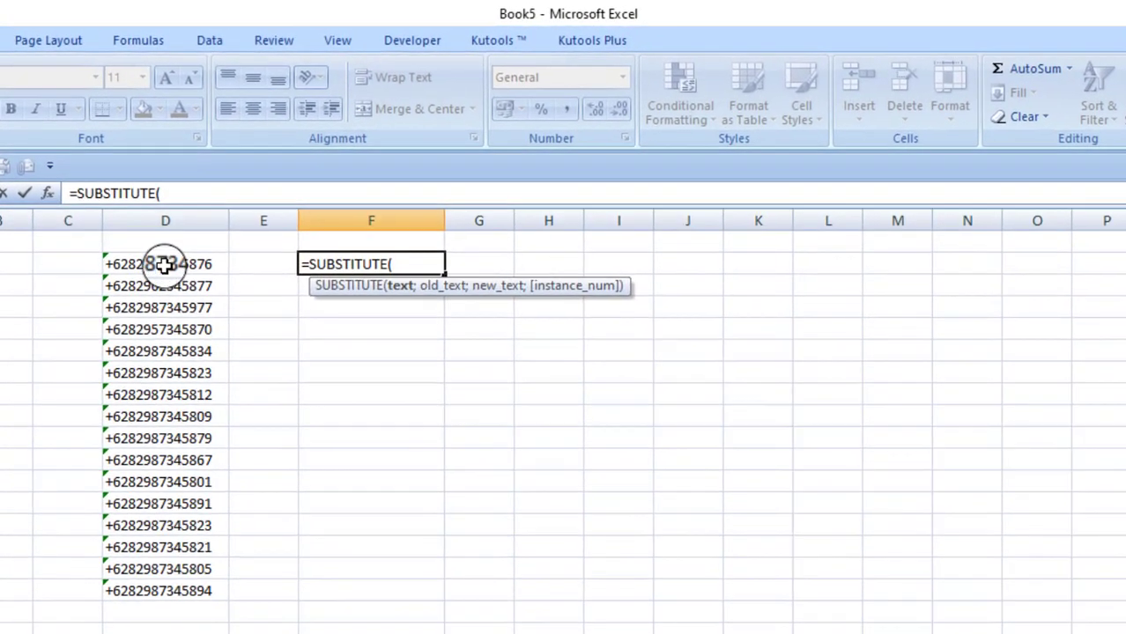
click(166, 268)
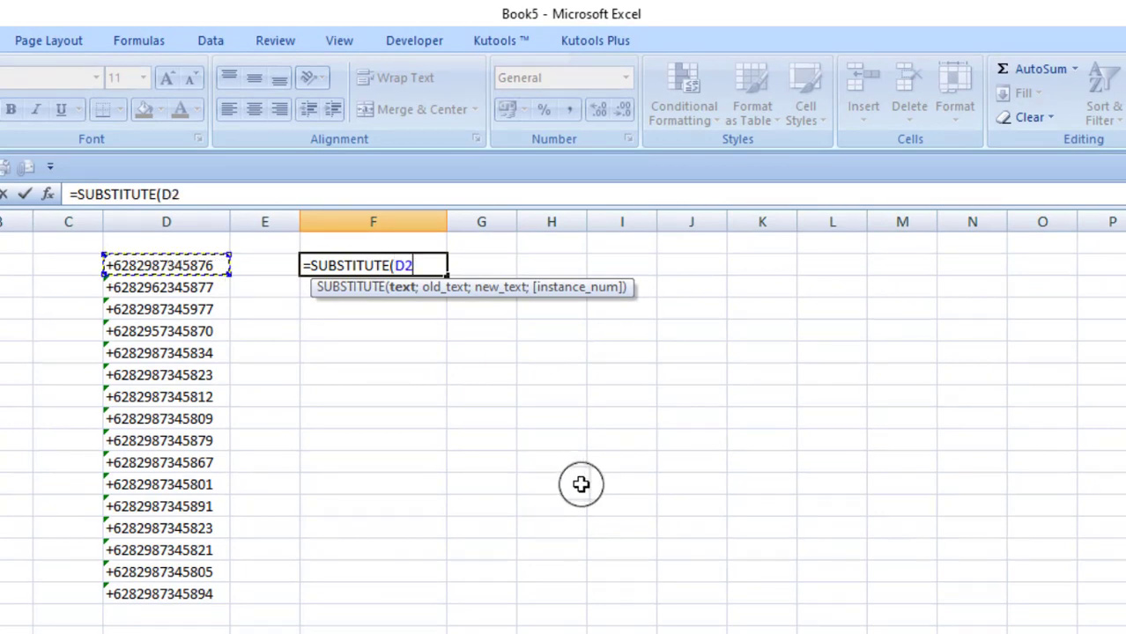
text(;"+62)
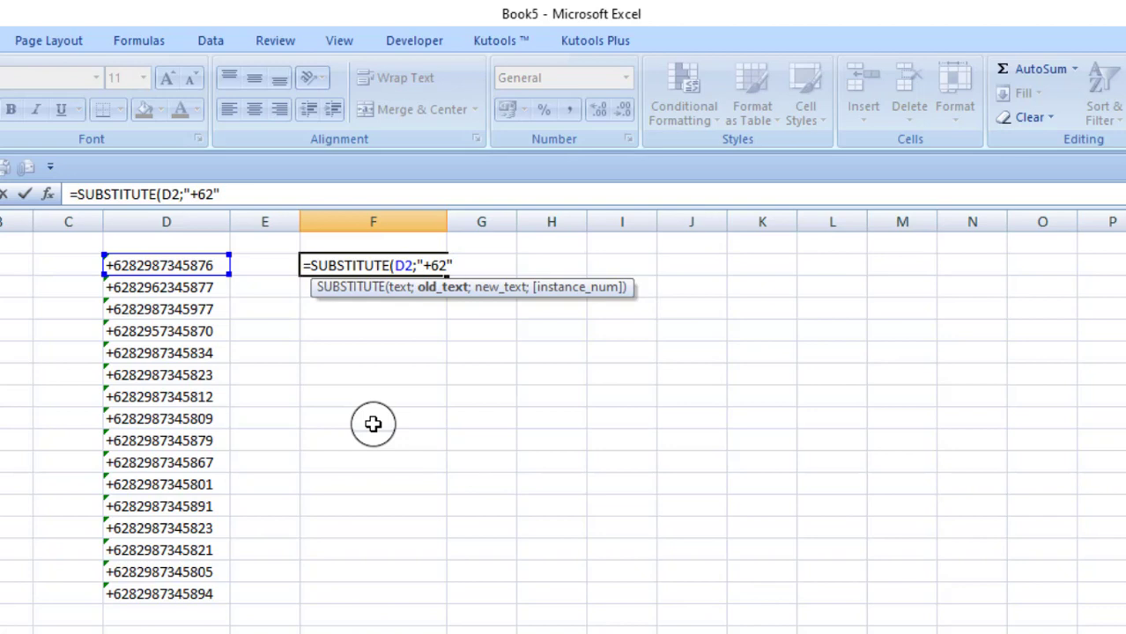
text(;"0)
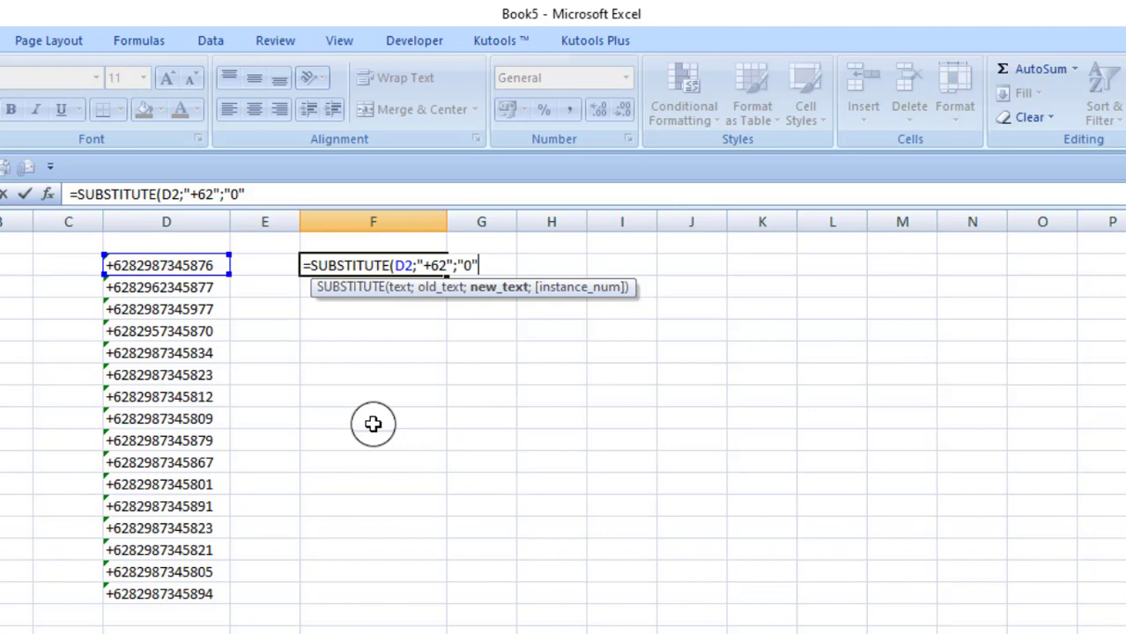
text(;1)
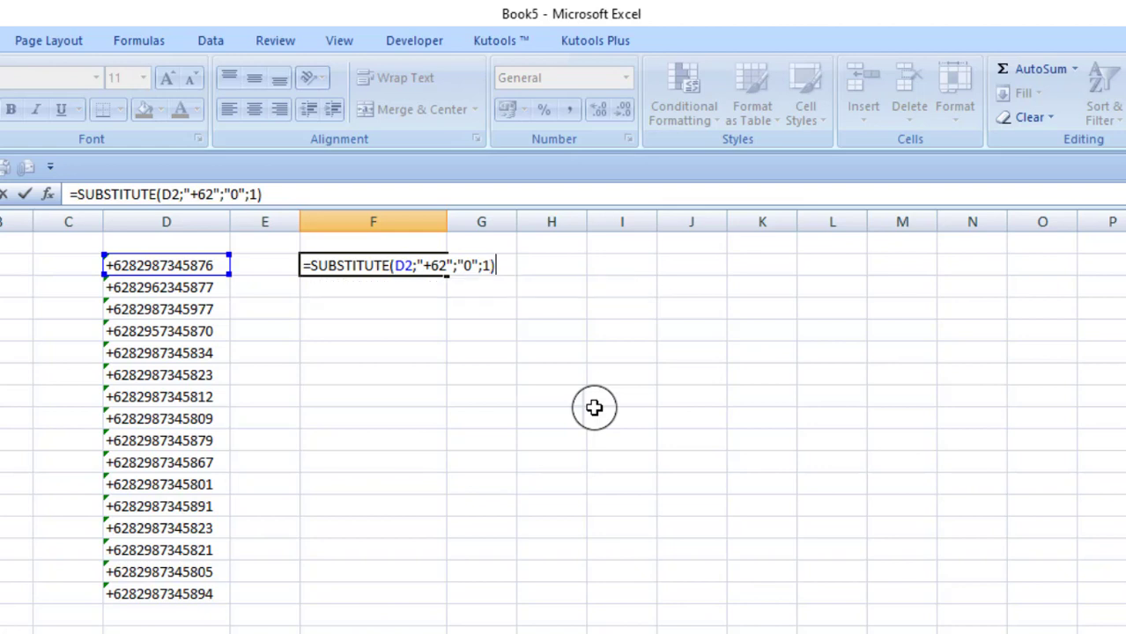
key(Return)
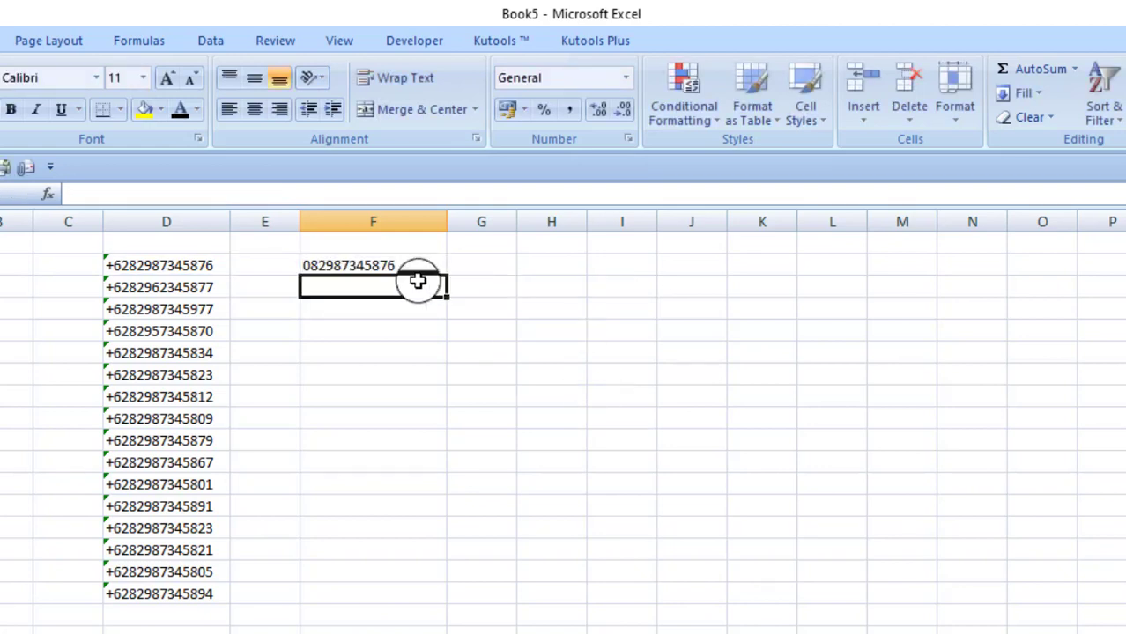
Fill the SUBSTITUTE formula from F2 down through F17 to cover every phone number in column D
click(407, 269)
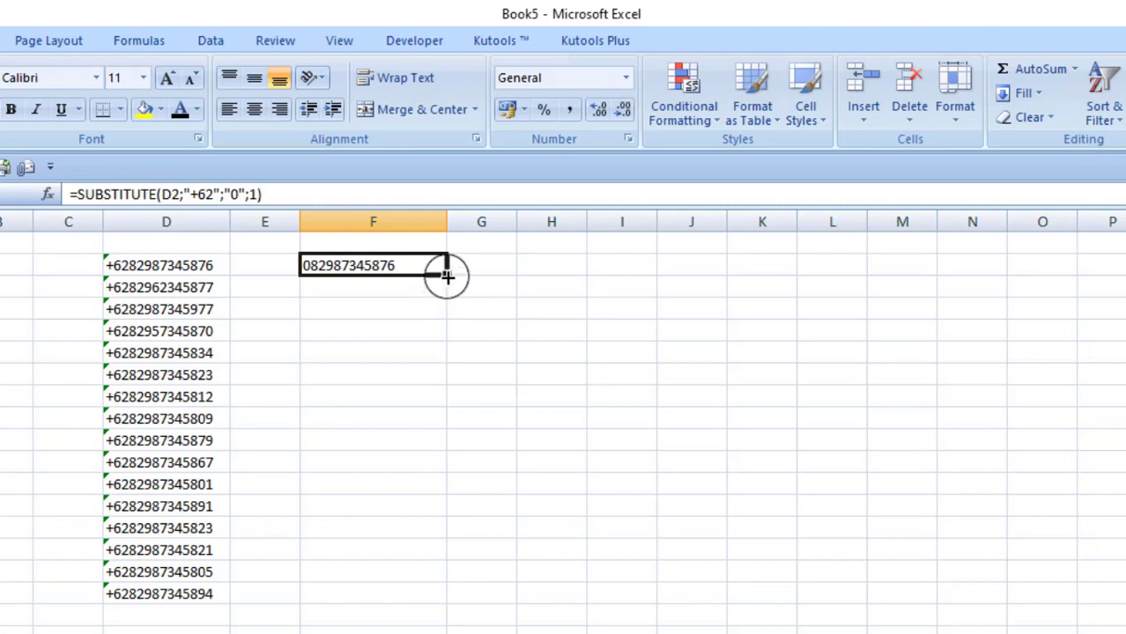
drag(446, 275, 456, 610)
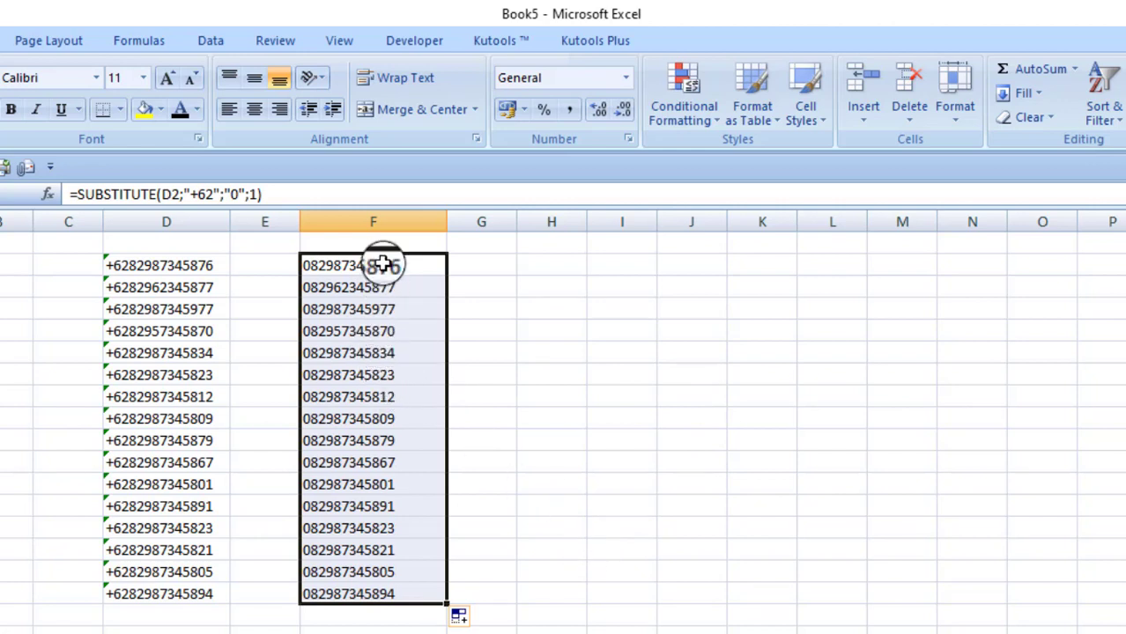
click(493, 307)
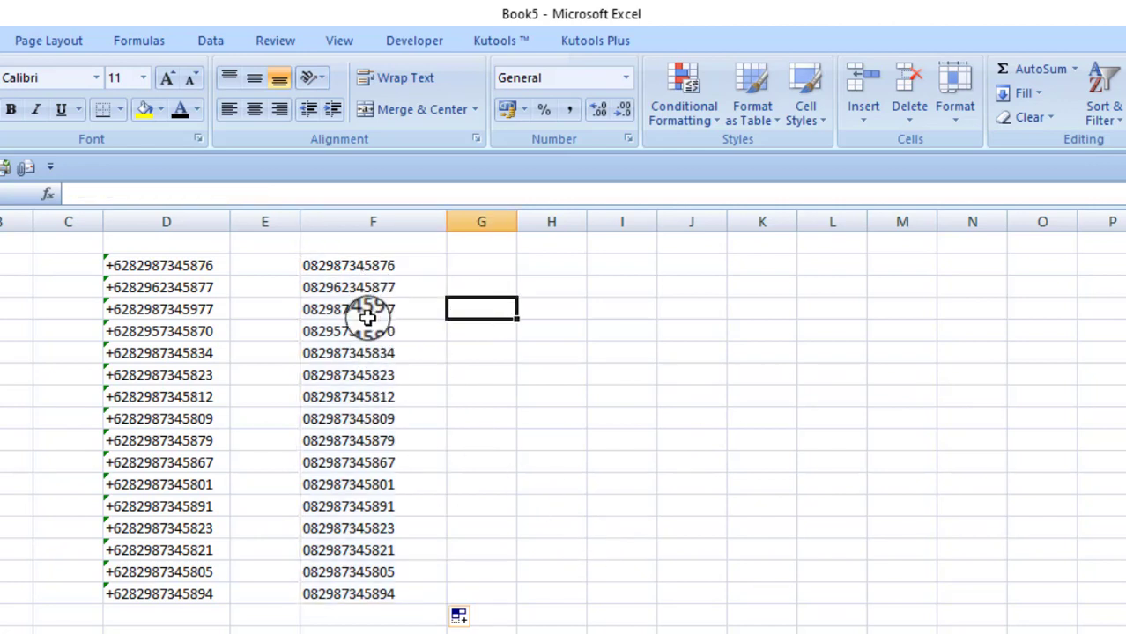
Check formula cells F2 and F9, clear D2 to test the dependency of F2 on it, and undo the deletion
click(357, 269)
click(377, 417)
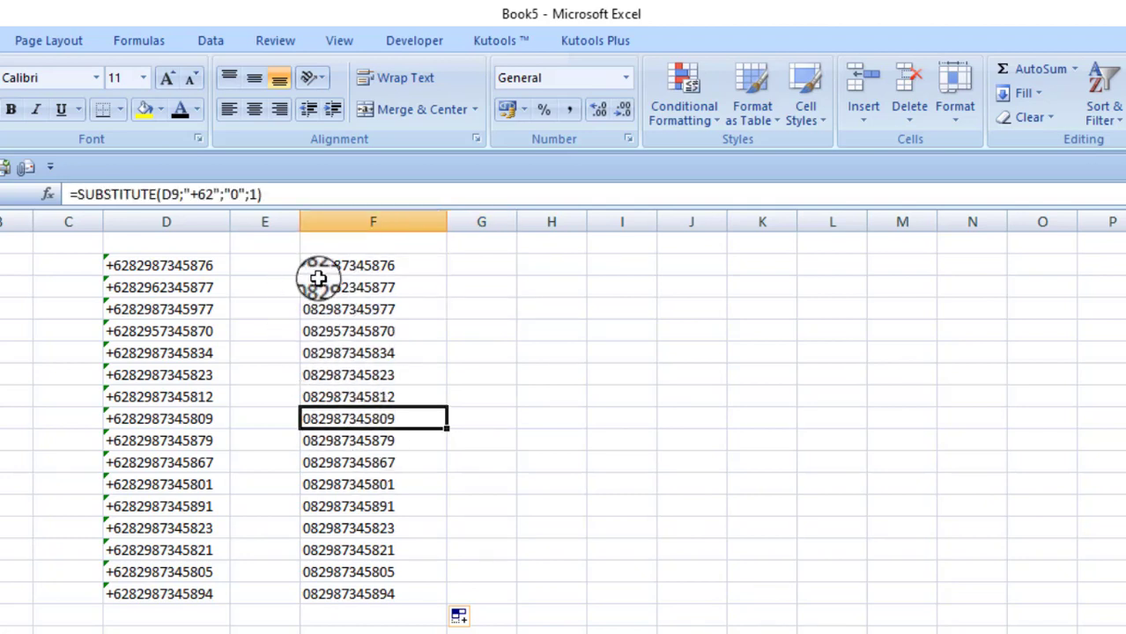
click(186, 269)
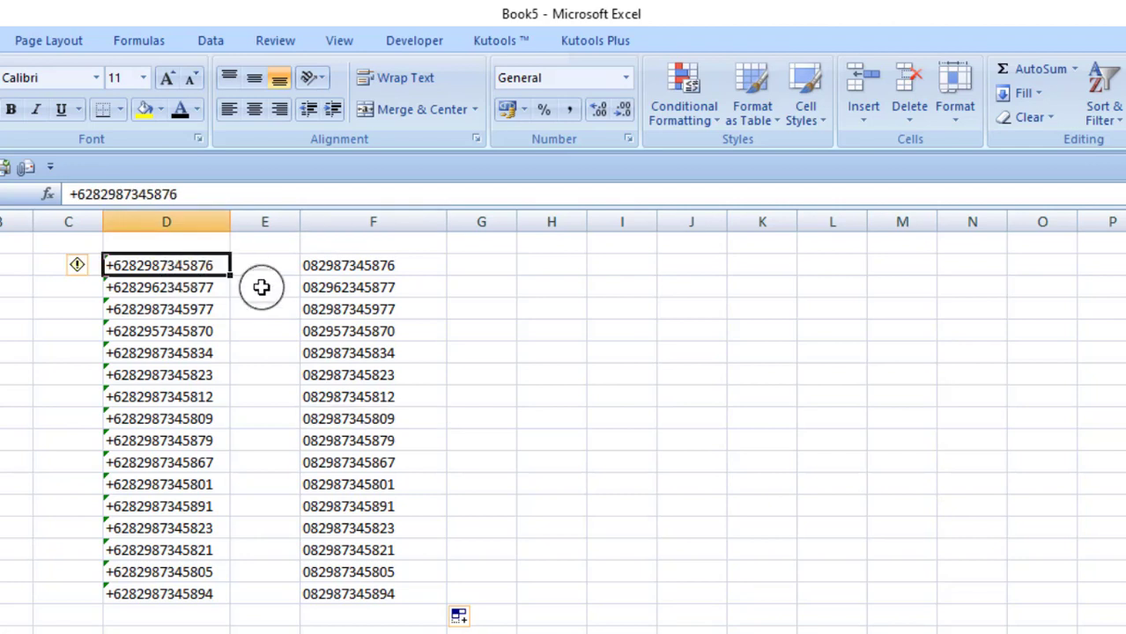
key(Delete)
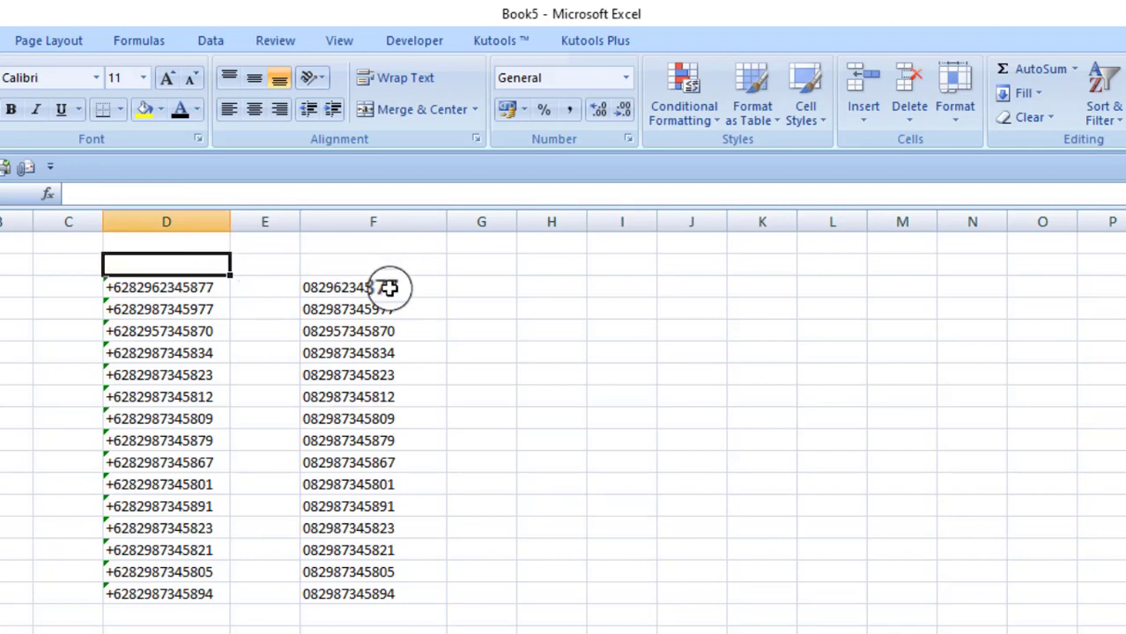
key(ctrl+z)
Copy the converted numbers in F2:F17 and paste them over column D from D2 as values and number formats
drag(382, 264, 375, 597)
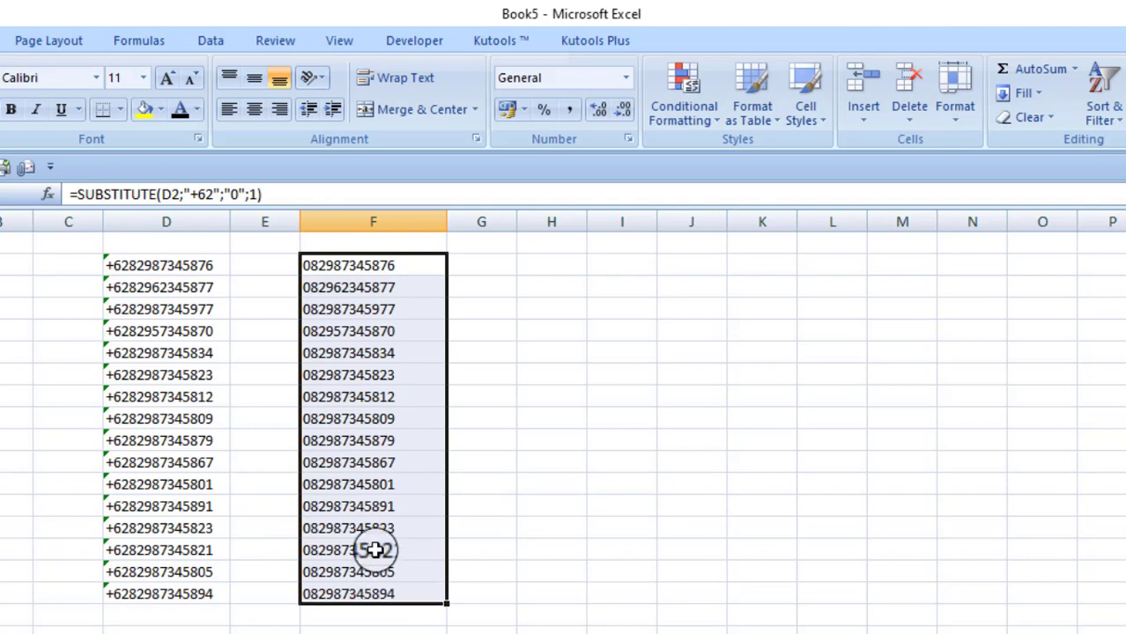
right_click(326, 273)
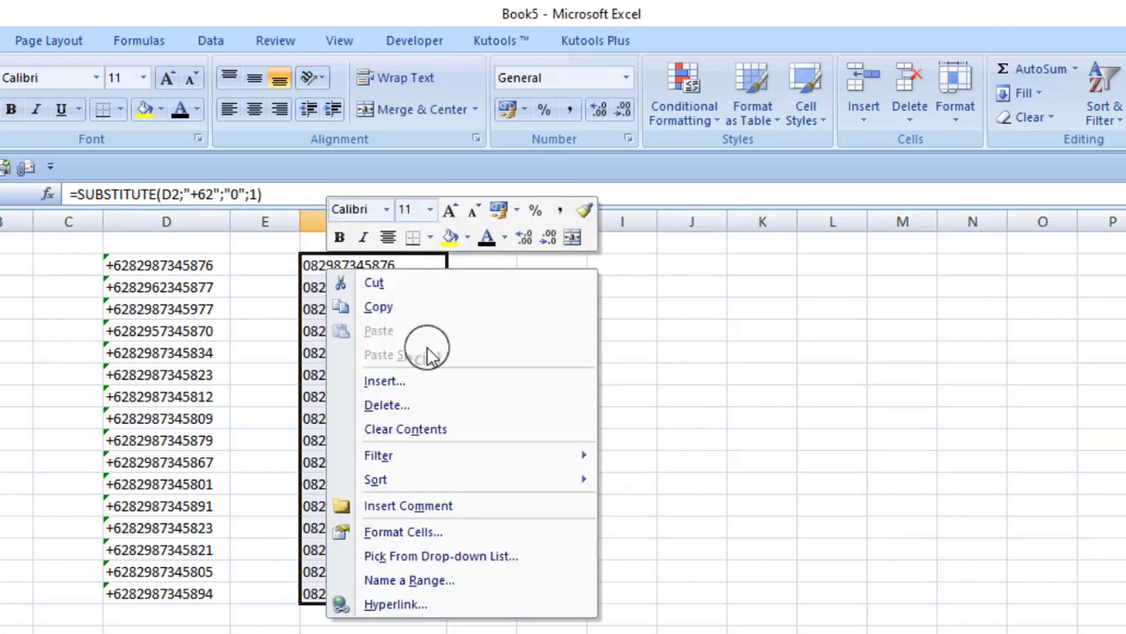
click(441, 307)
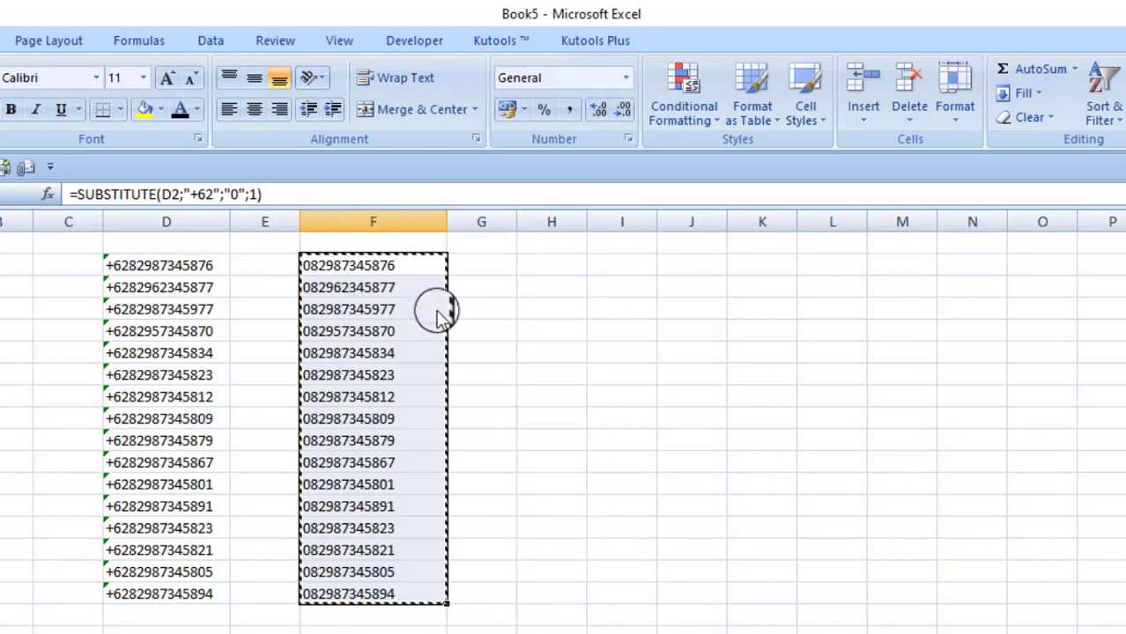
click(138, 263)
right_click(141, 266)
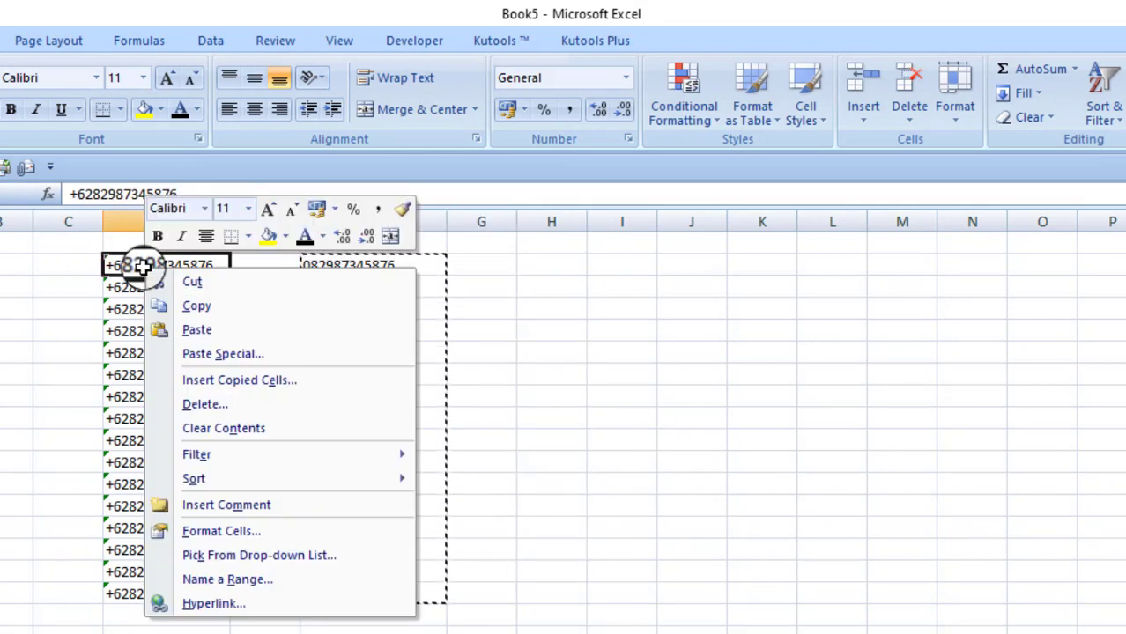
click(246, 361)
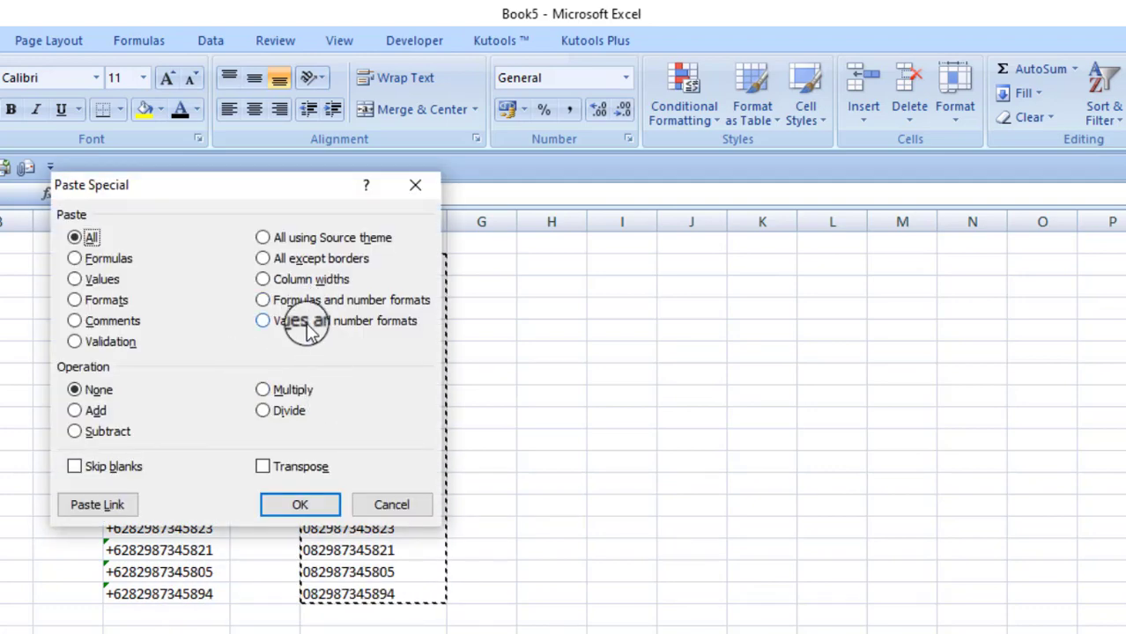
click(304, 322)
click(299, 504)
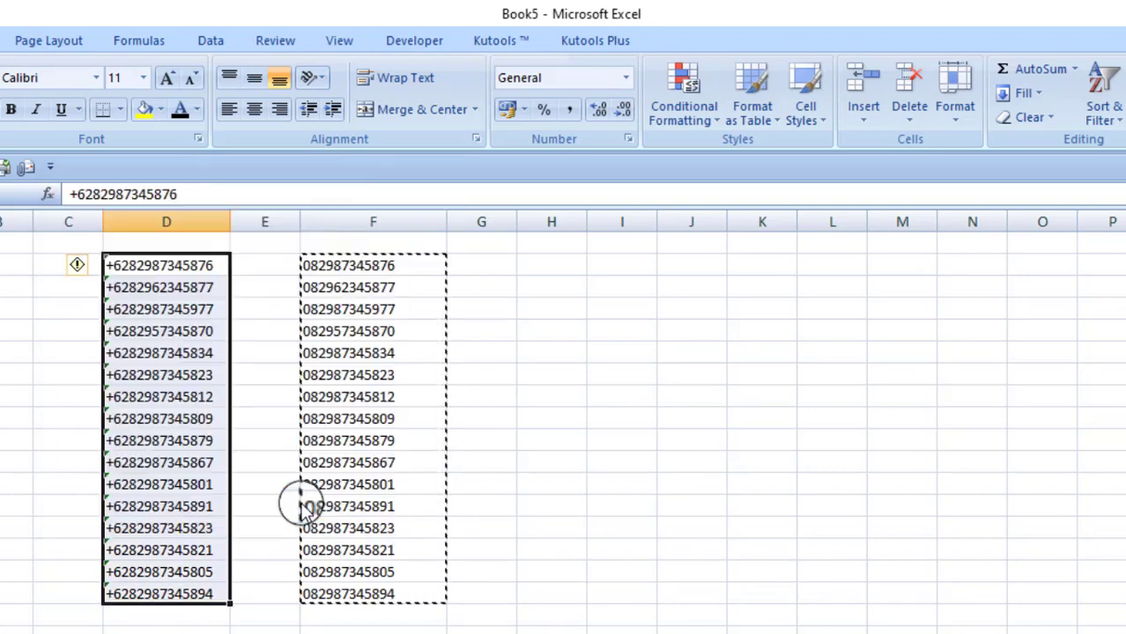
click(203, 396)
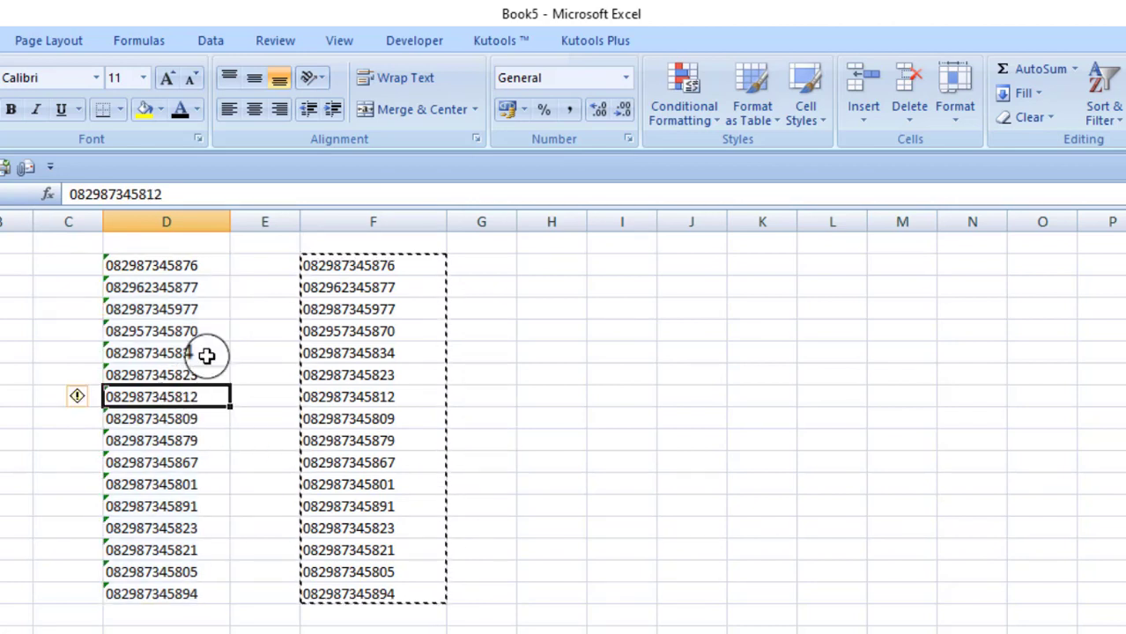
Clear the phone number in D6 to test its effect on column F, and undo the deletion
click(145, 347)
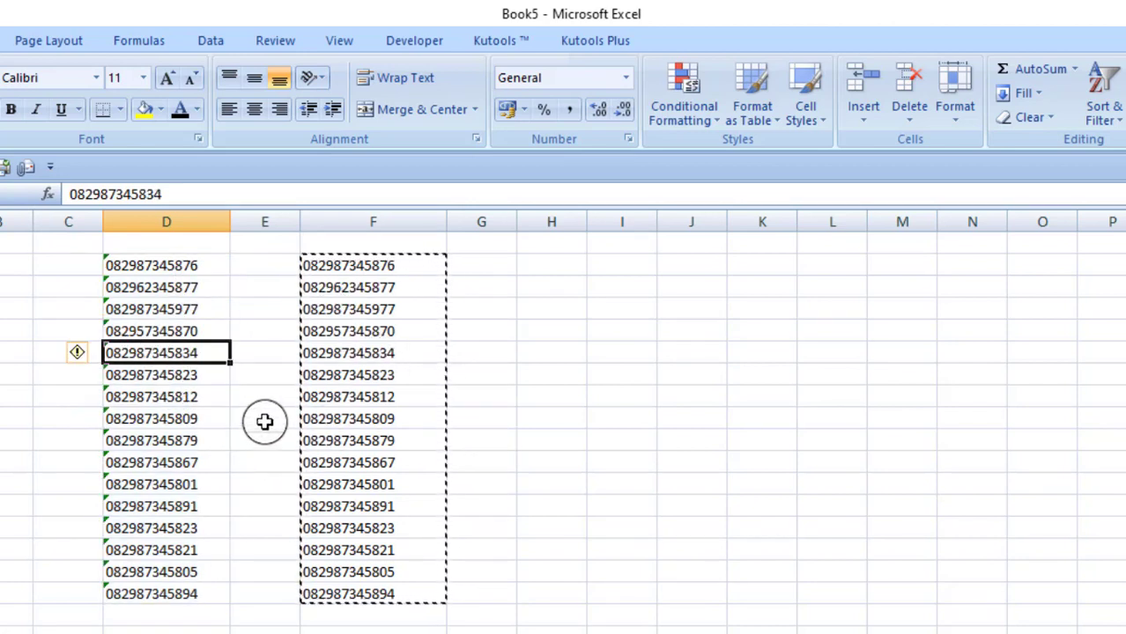
key(Delete)
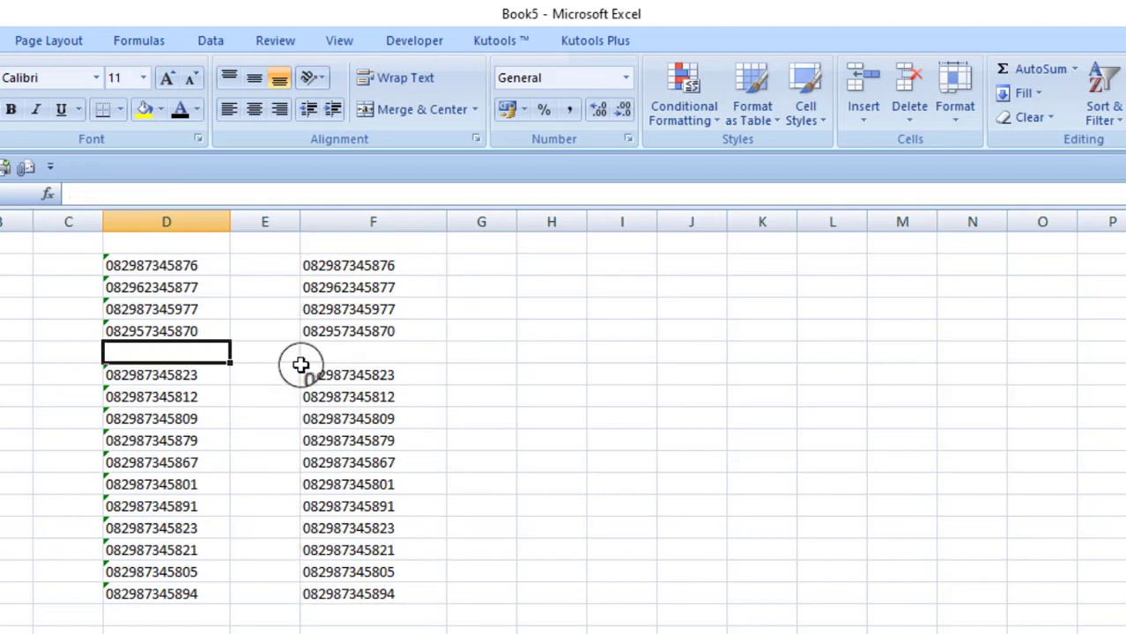
key(ctrl+z)
Inspect the formula in F2 and leave the cell without changing it
double_click(335, 265)
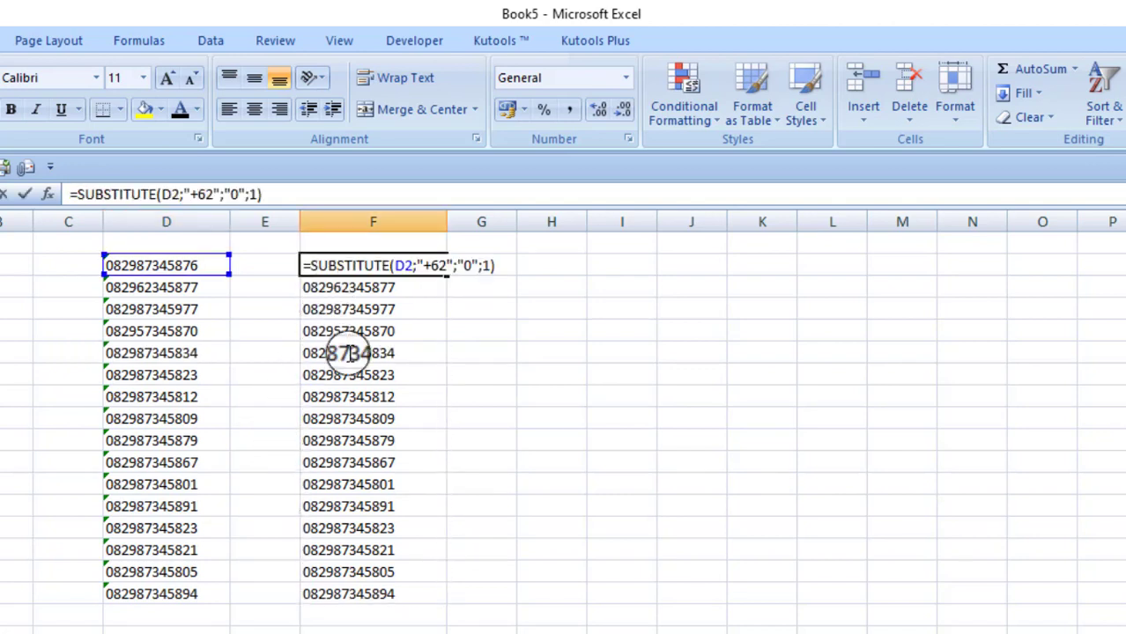
drag(349, 353, 370, 531)
key(Escape)
click(512, 410)
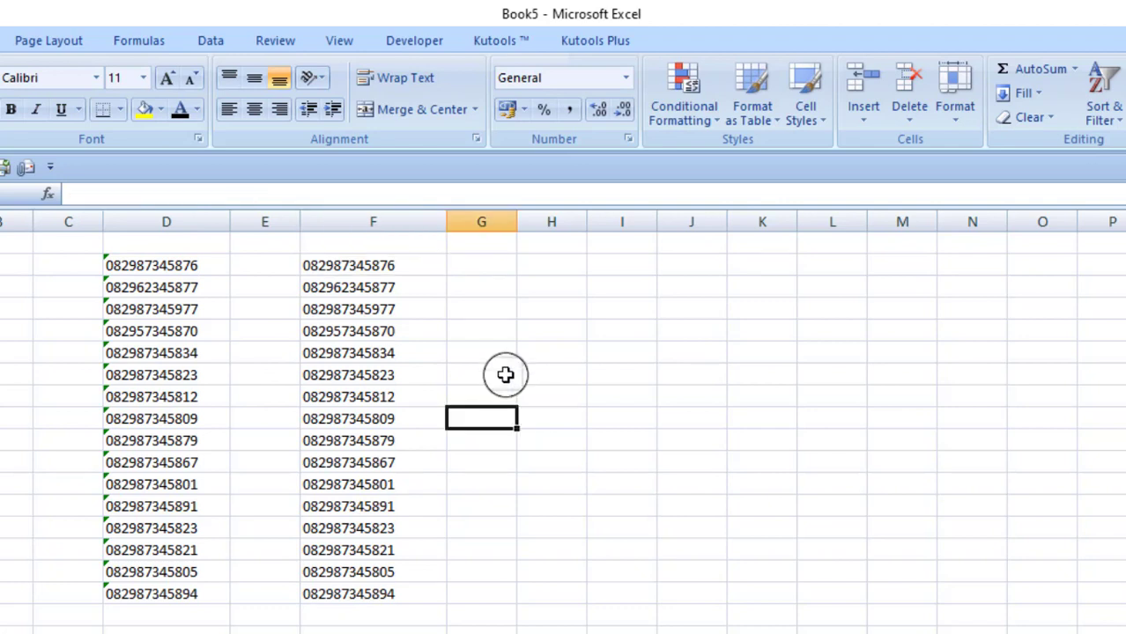
Copy the formula range F2:F18 and paste it with a regular paste starting at cell I1
click(401, 269)
drag(397, 313, 402, 589)
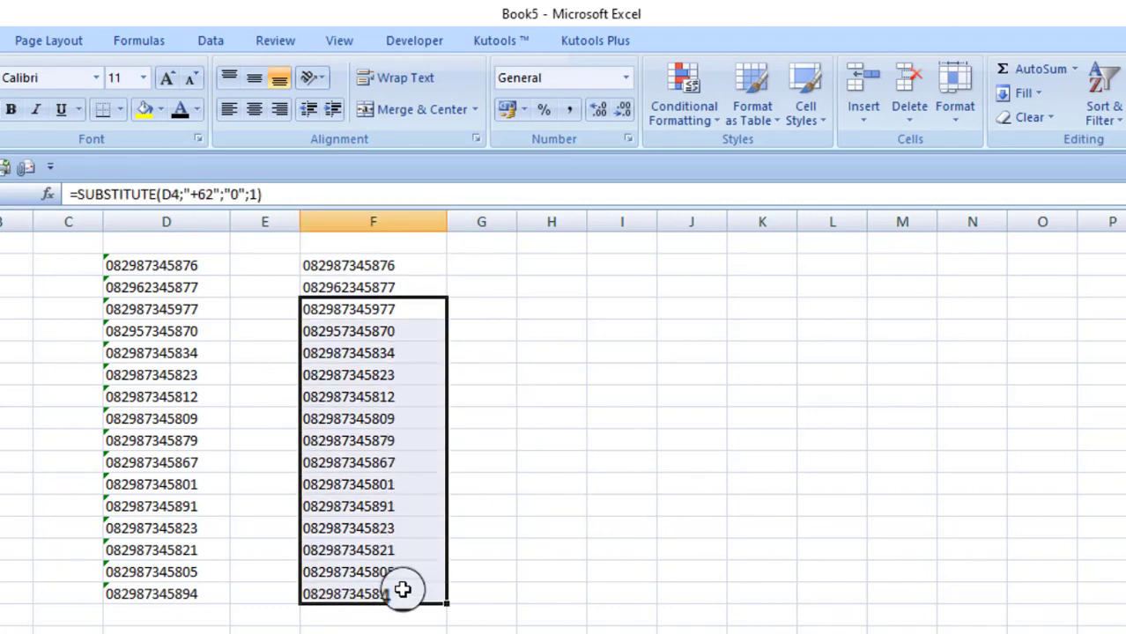
drag(425, 267, 408, 567)
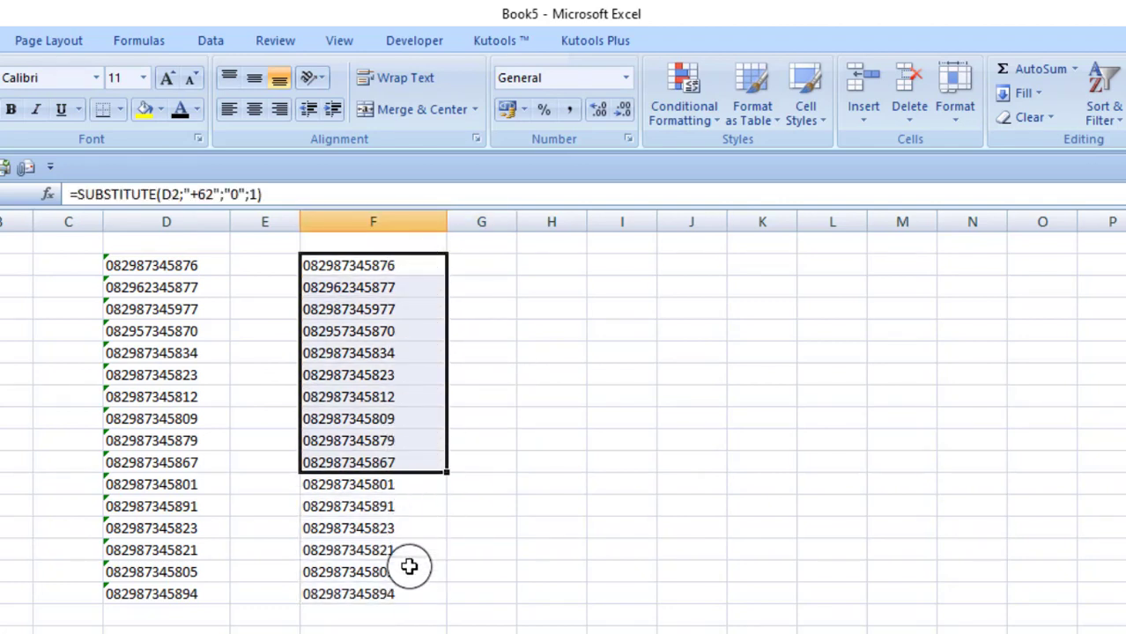
click(405, 589)
drag(377, 261, 370, 606)
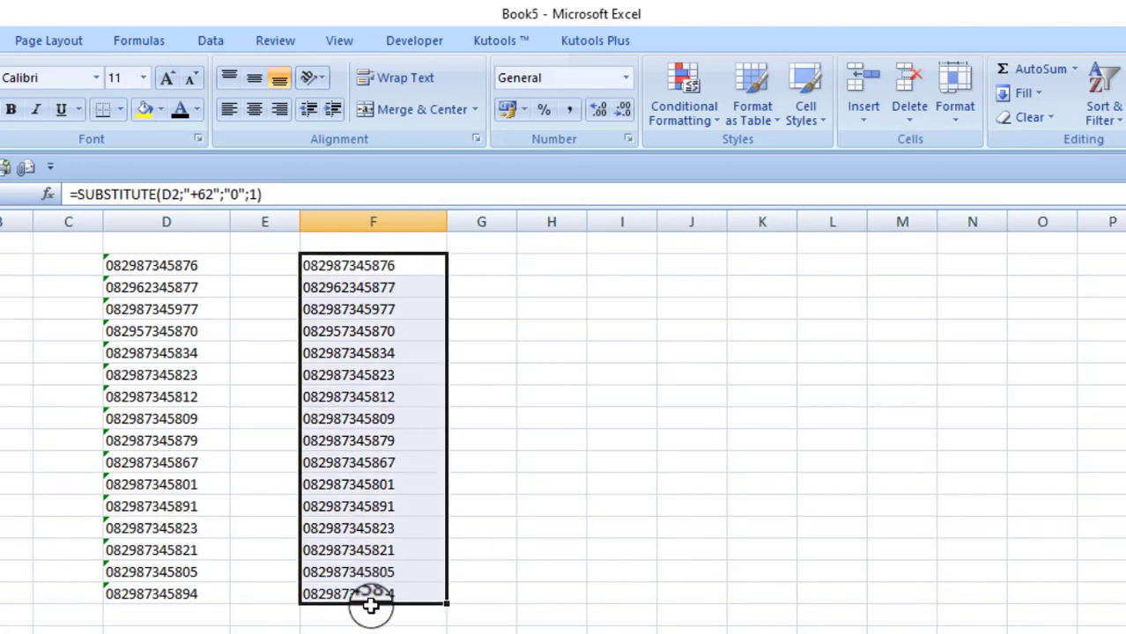
key(ctrl+c)
click(628, 244)
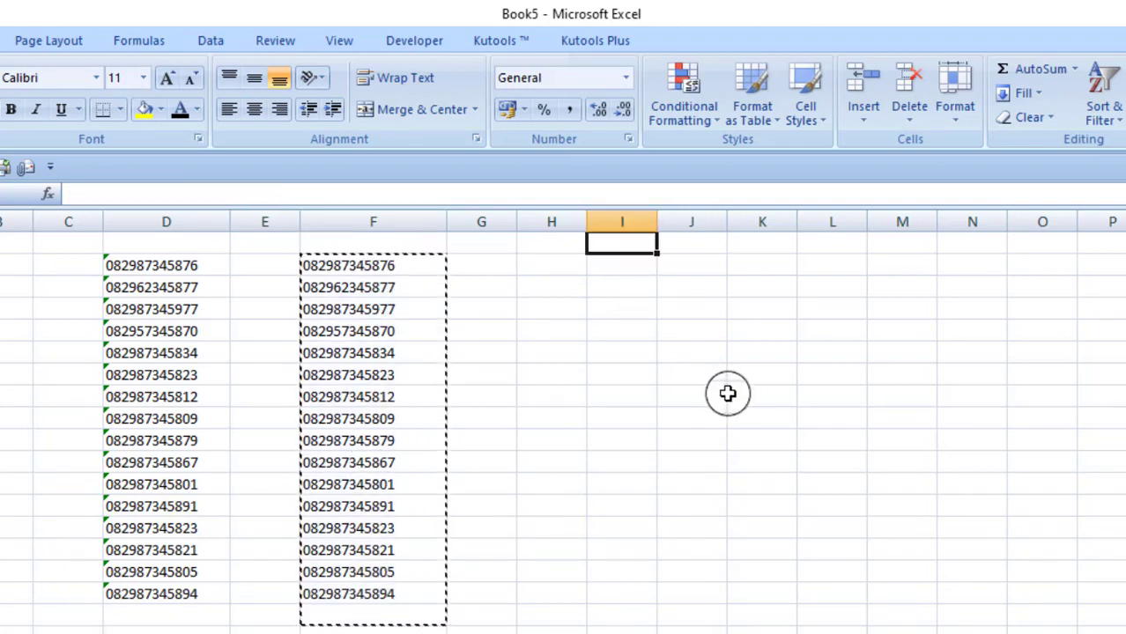
key(ctrl+v)
Examine the pasted formulas in I2, I5, I9 and I15, and compare the content of D2 with the formula in F2
click(588, 331)
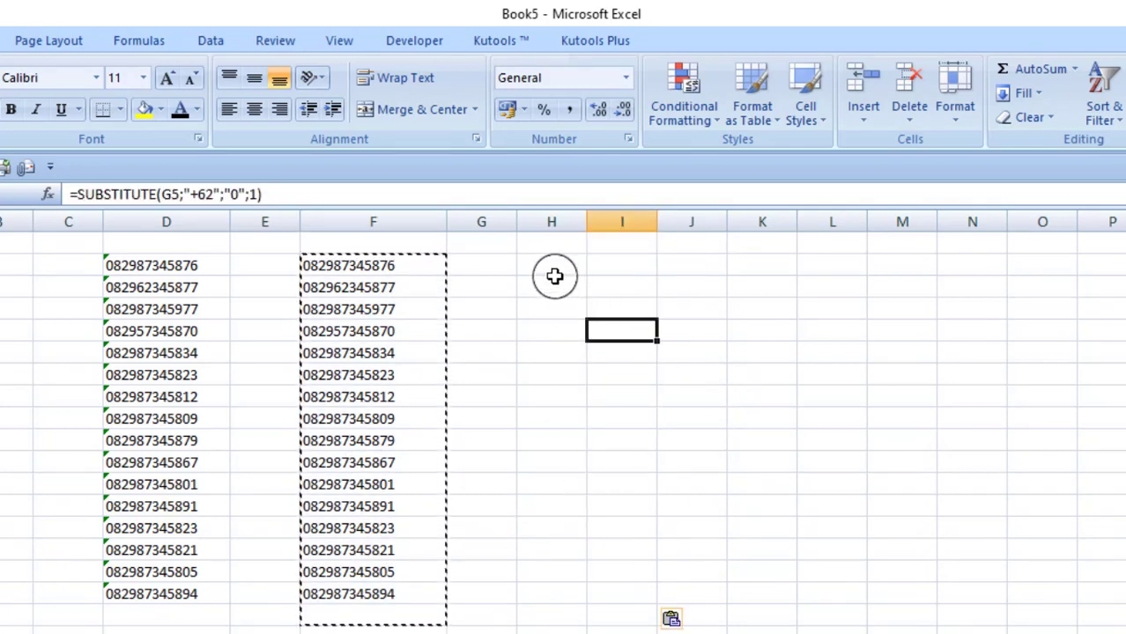
click(634, 262)
click(629, 415)
click(623, 553)
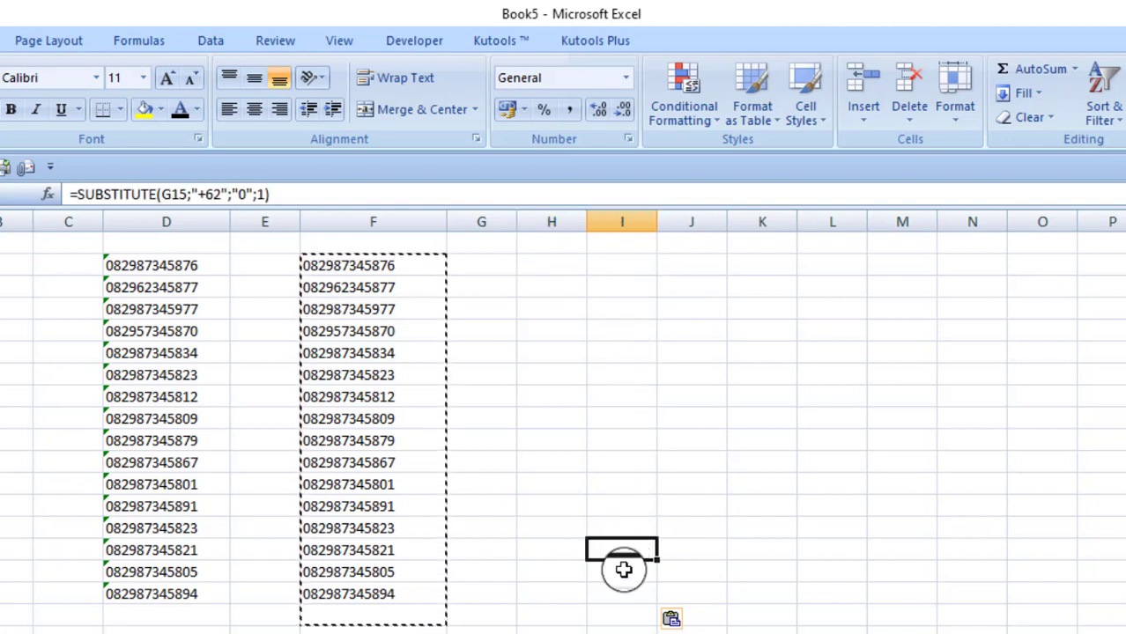
click(622, 265)
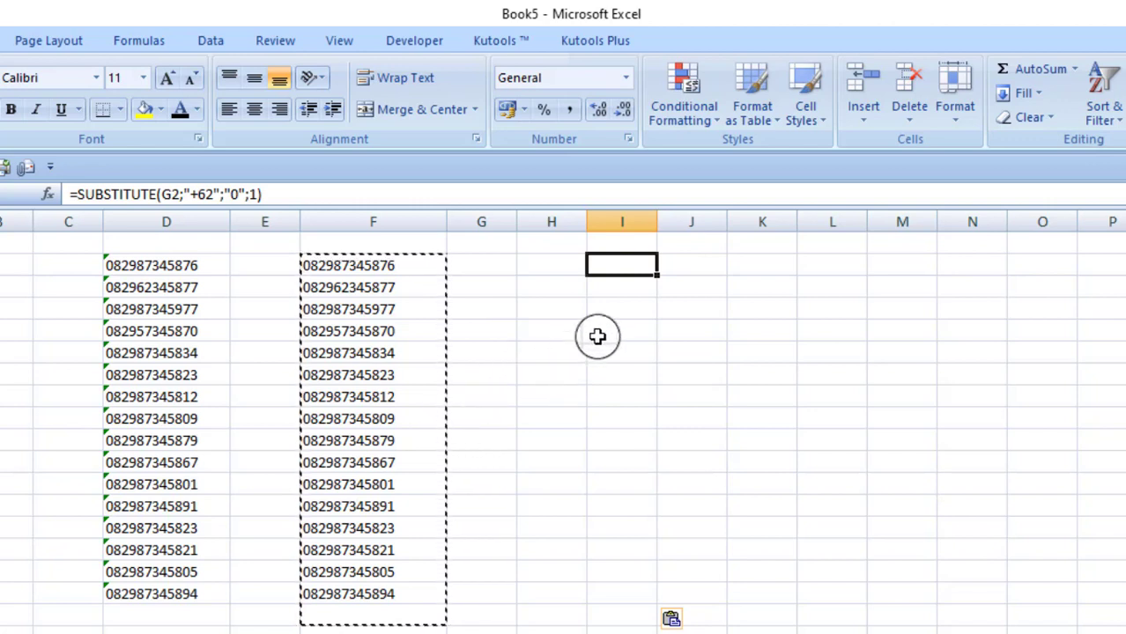
click(136, 273)
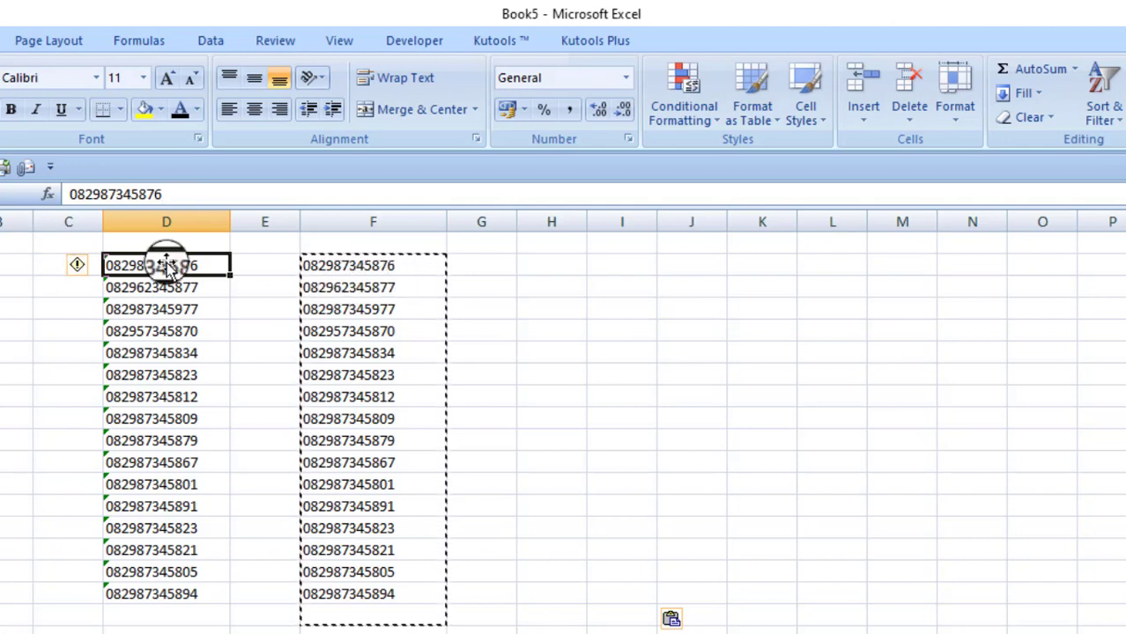
click(329, 269)
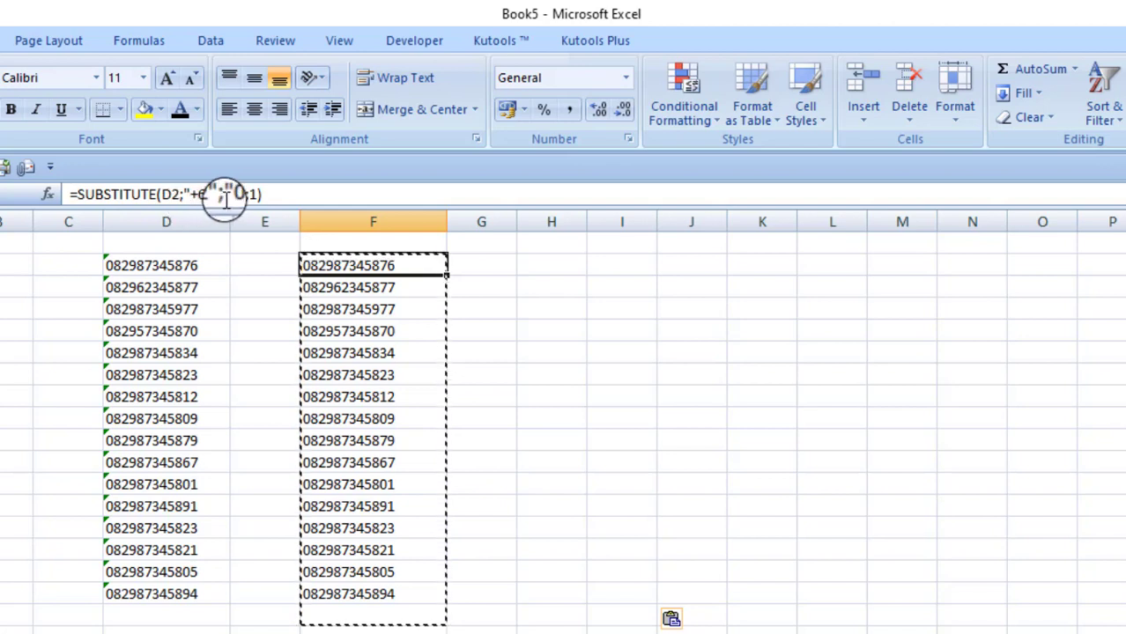
Change the formula in F2 to =SUBSTITUTE(D2;"0";"+62";1) so the leading 0 is replaced with +62
click(199, 194)
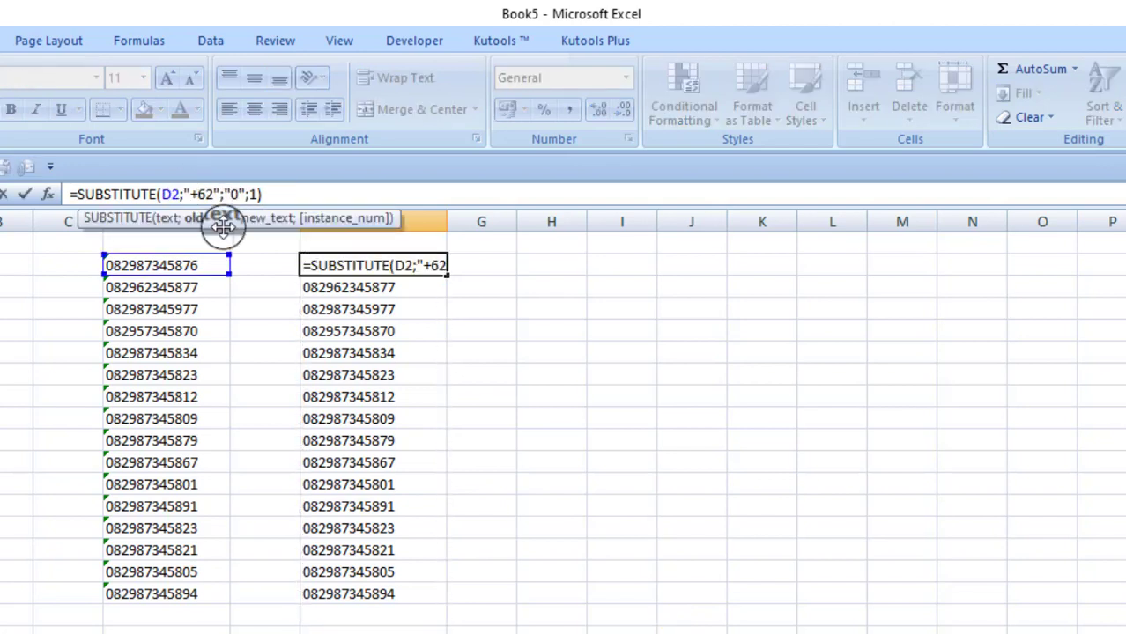
key(BackSpace)
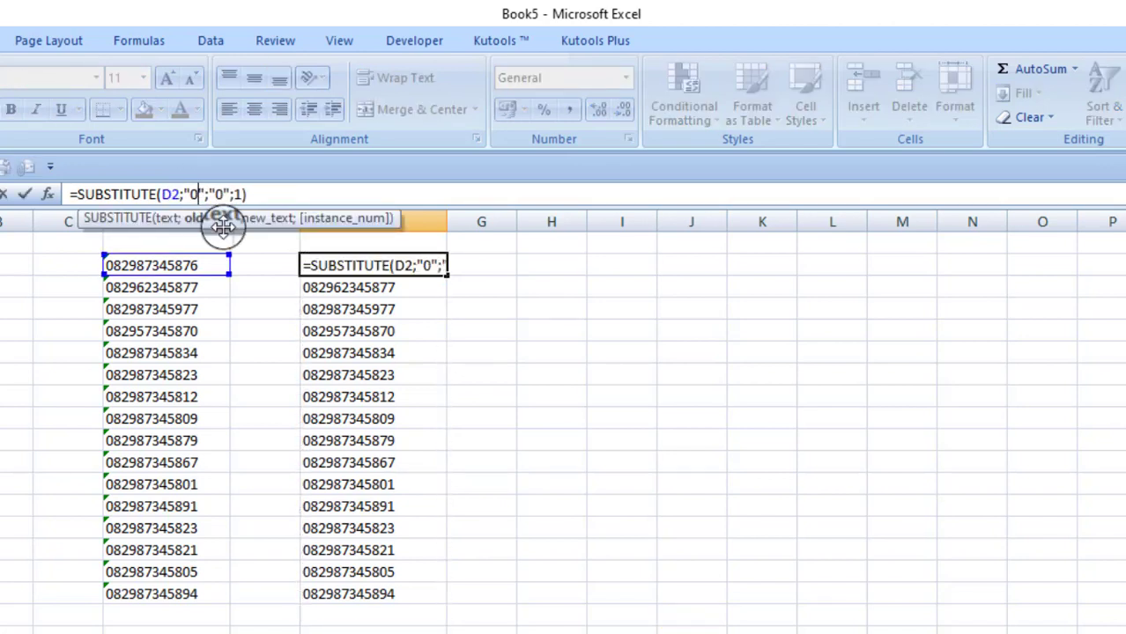
key(Right)
key(Right)
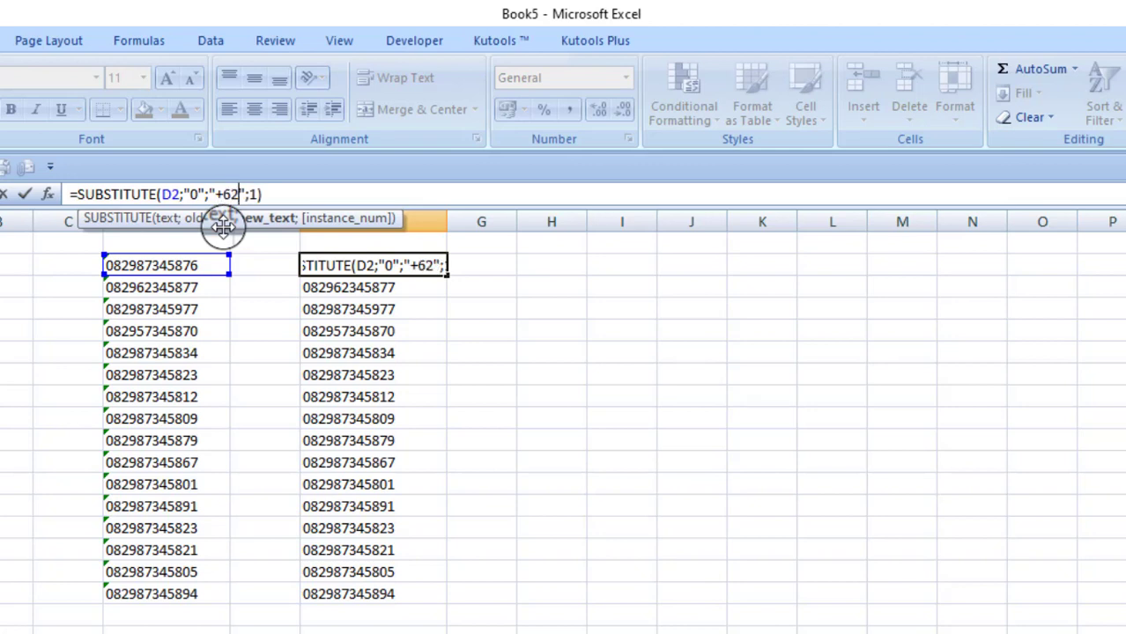
key(Return)
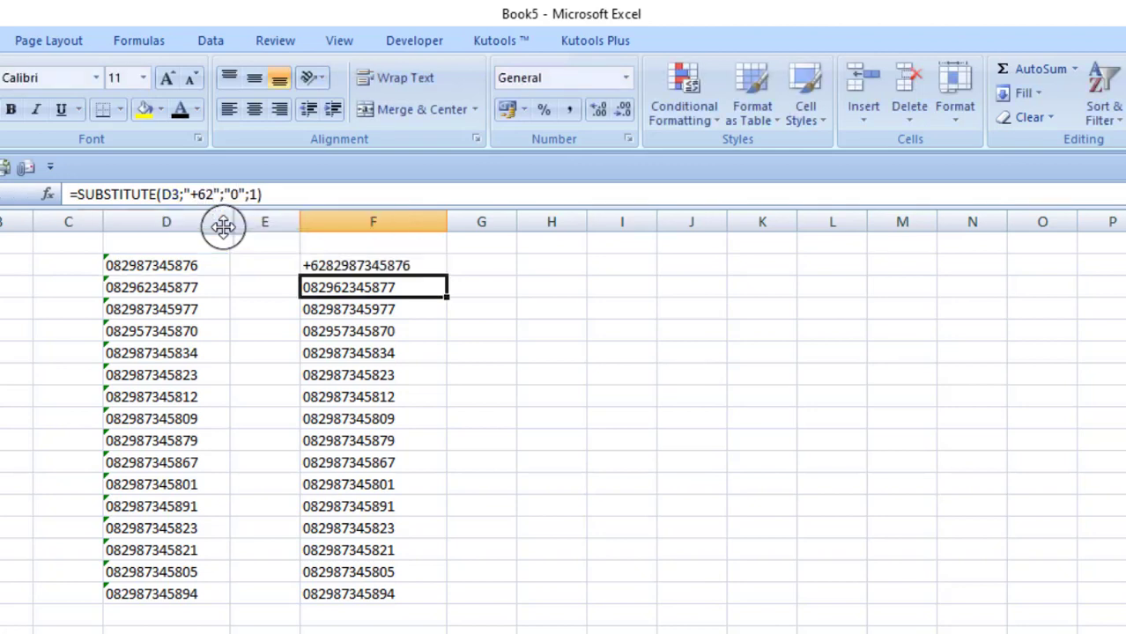
Fill the F2 formula down through F17 and check the copied formulas in F12 and F3
click(359, 265)
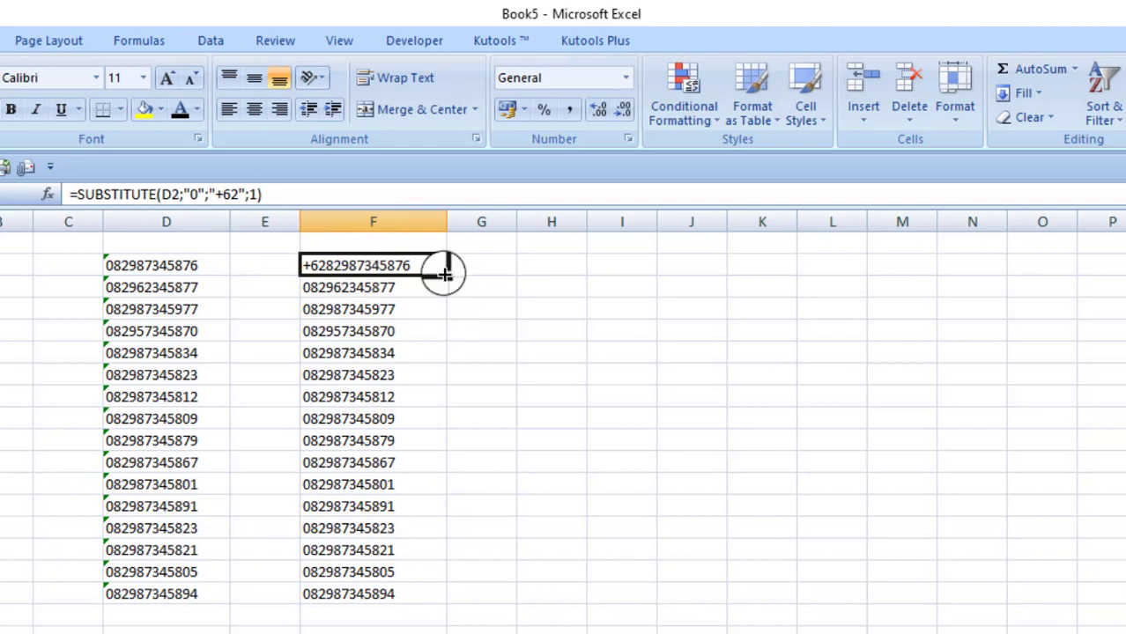
drag(445, 275, 434, 597)
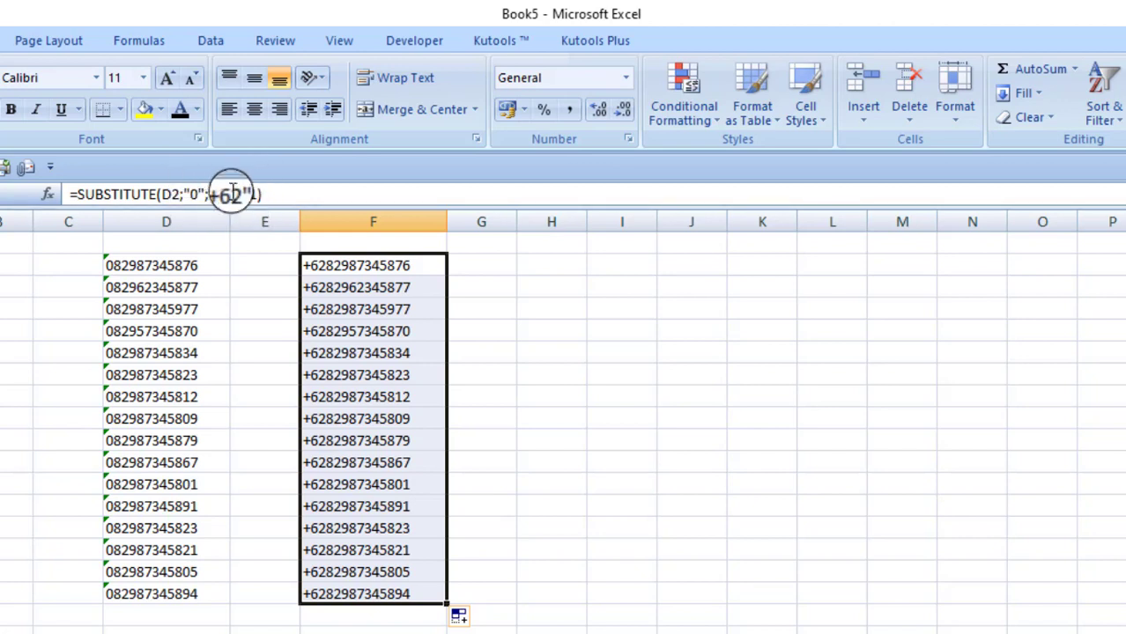
click(370, 483)
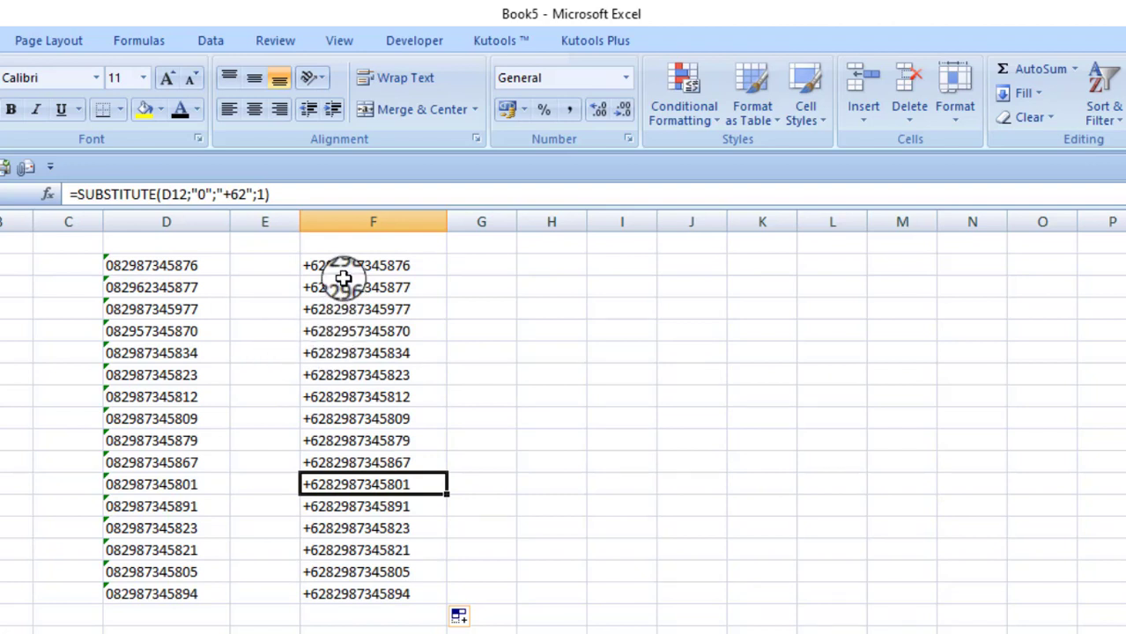
click(377, 284)
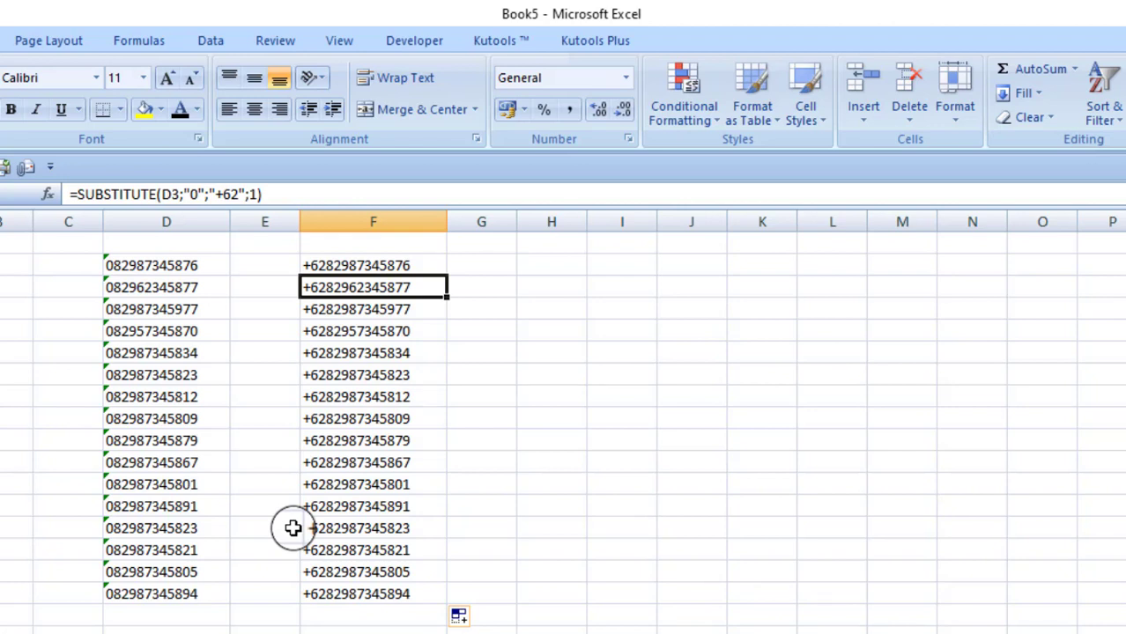
click(264, 614)
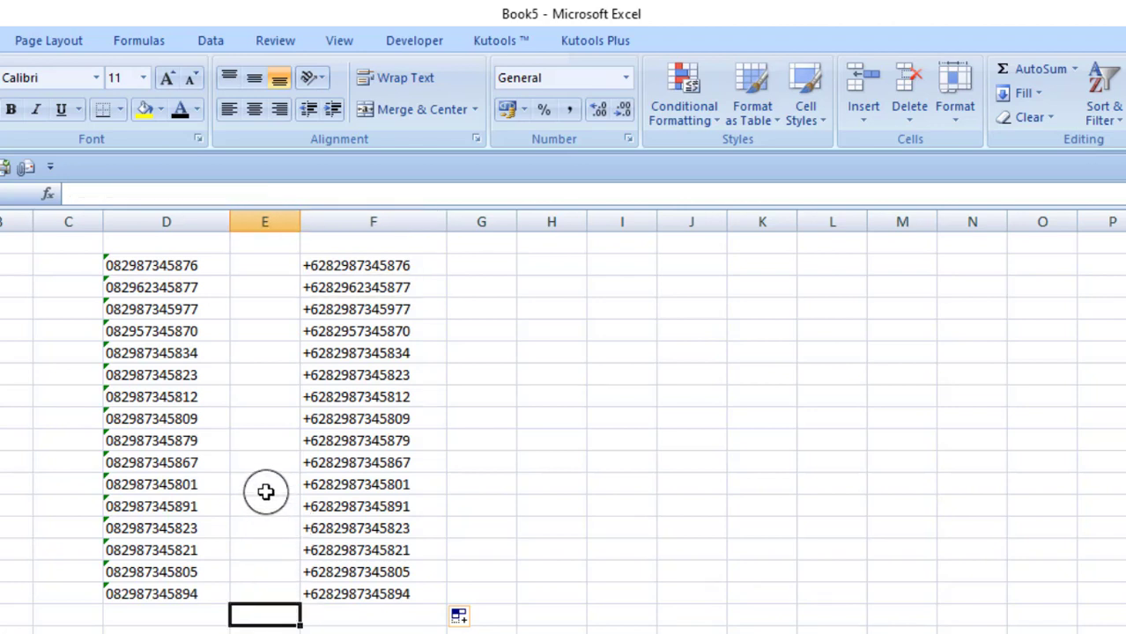